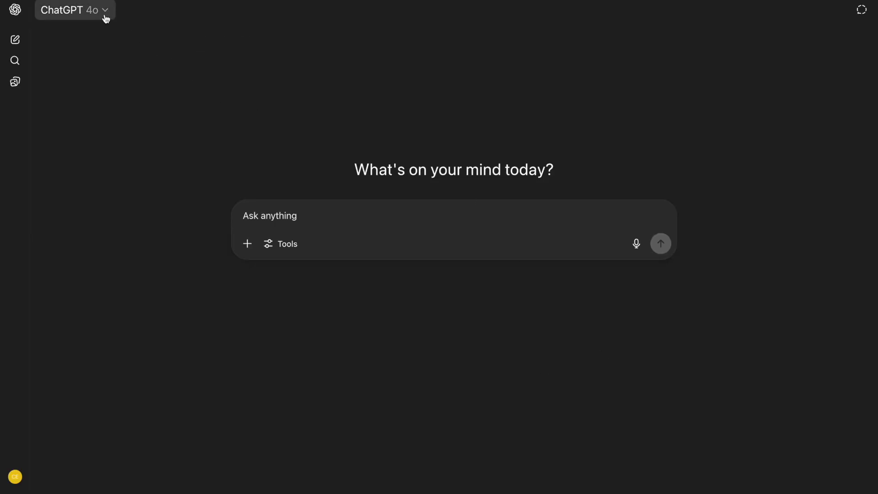
# Switch the new chat to the Create image tool and place the cursor in the prompt box
pyautogui.click(105, 13)
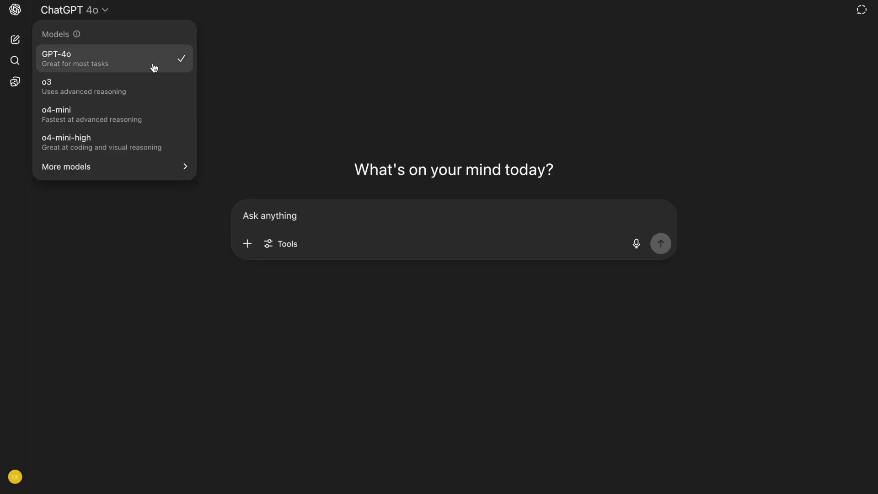
pyautogui.click(291, 249)
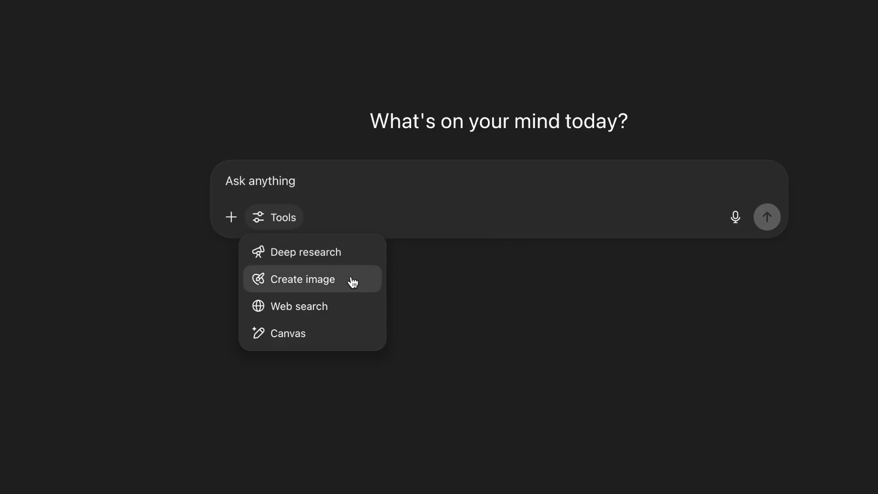
pyautogui.click(376, 280)
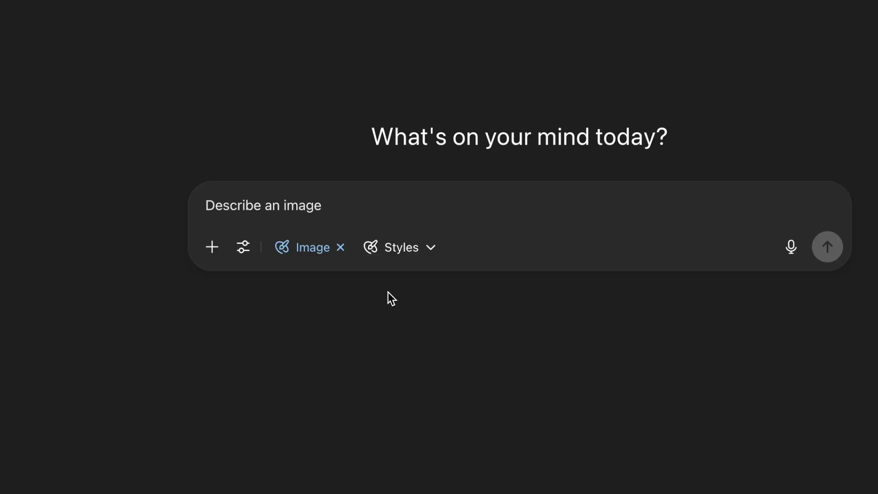
pyautogui.click(361, 207)
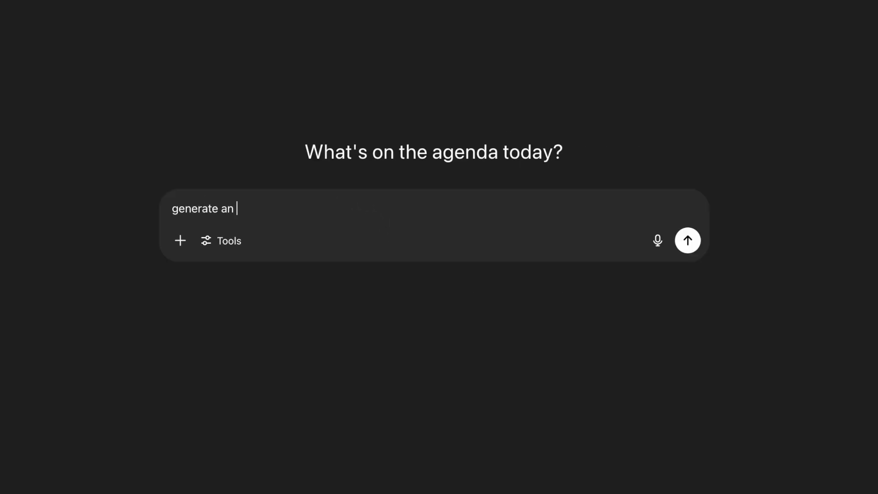
# Send the photorealistic, studio-lit 1:1 businesswoman portrait prompt, then begin the futuristic anime samurai prompt
pyautogui.write('image of ')
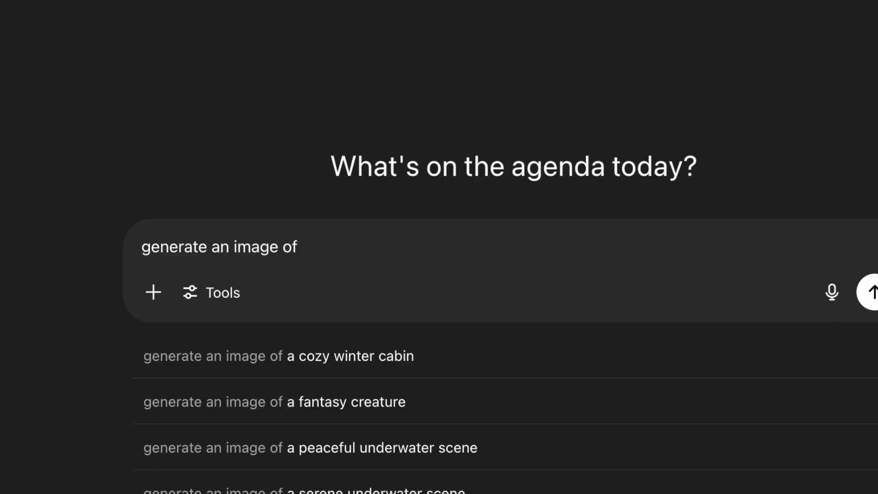
pyautogui.write('a confident woman i')
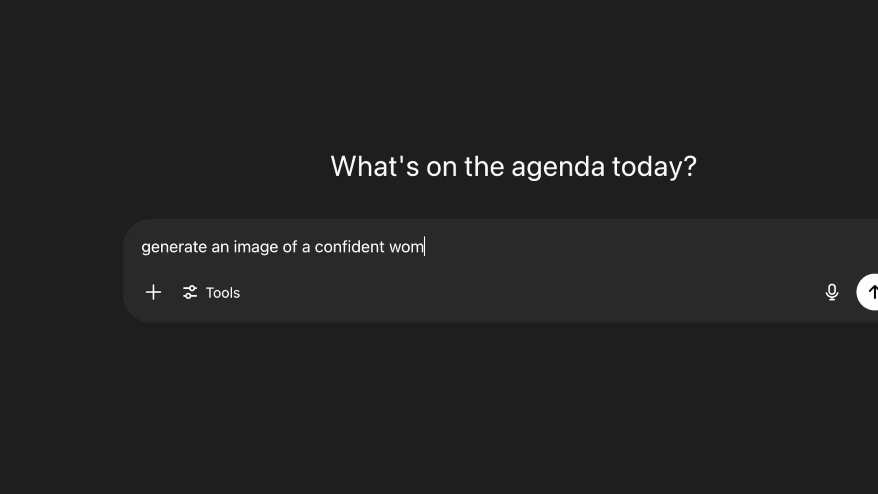
pyautogui.write('n a business suit')
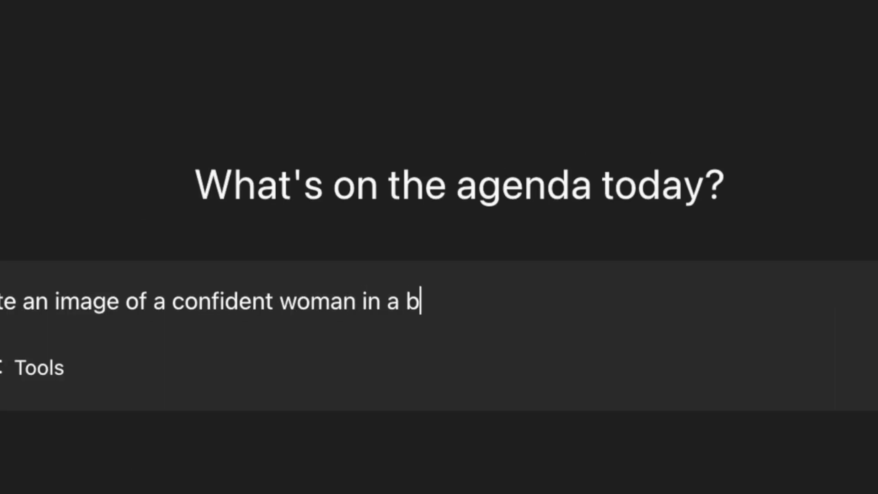
pyautogui.write(', photorealis')
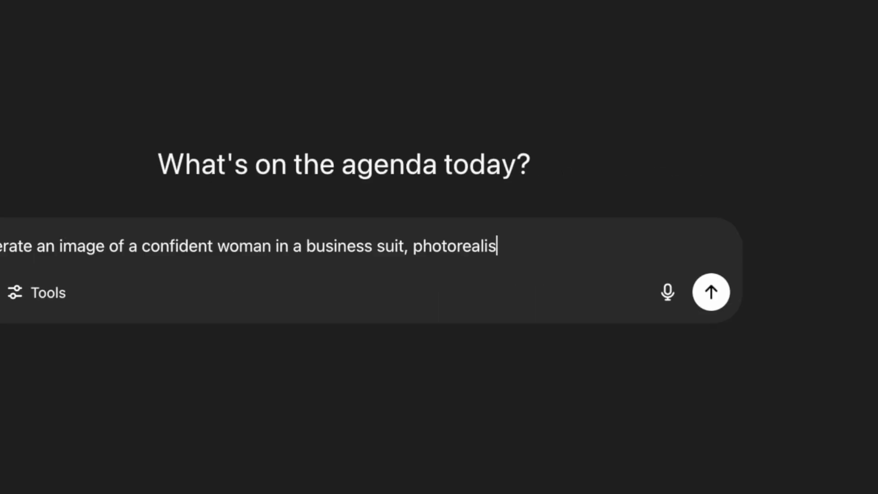
pyautogui.write('tic style and studio ligh')
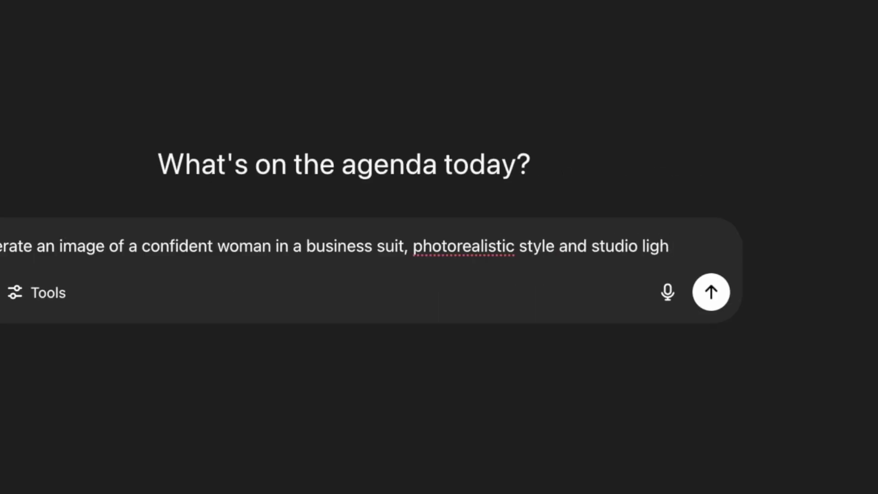
pyautogui.write('ting.')
pyautogui.write(' 1')
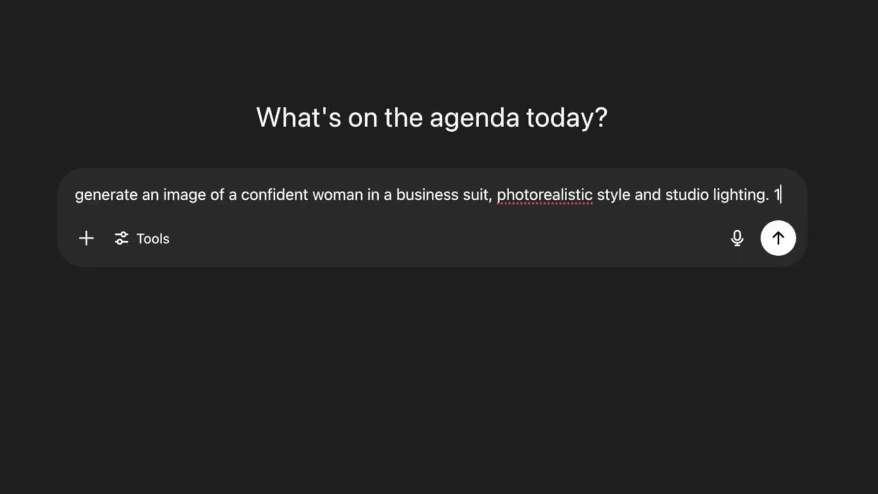
pyautogui.write(':1 ratio')
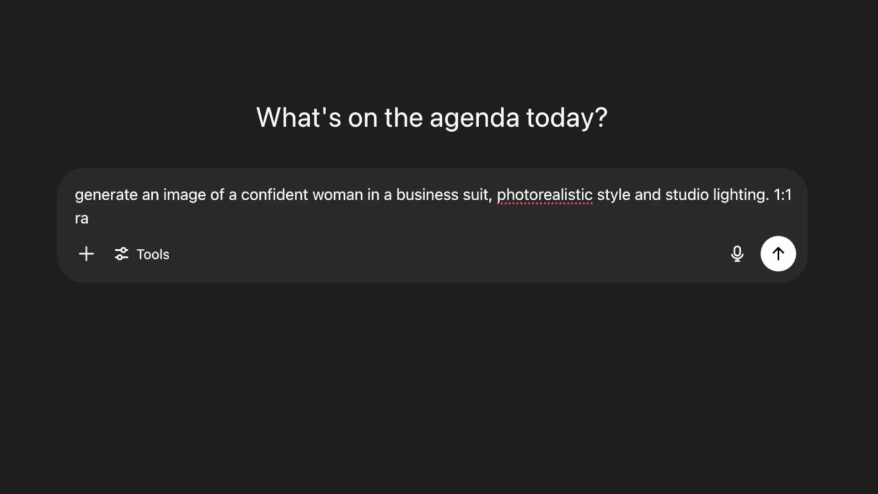
pyautogui.write('.')
pyautogui.press('Return')
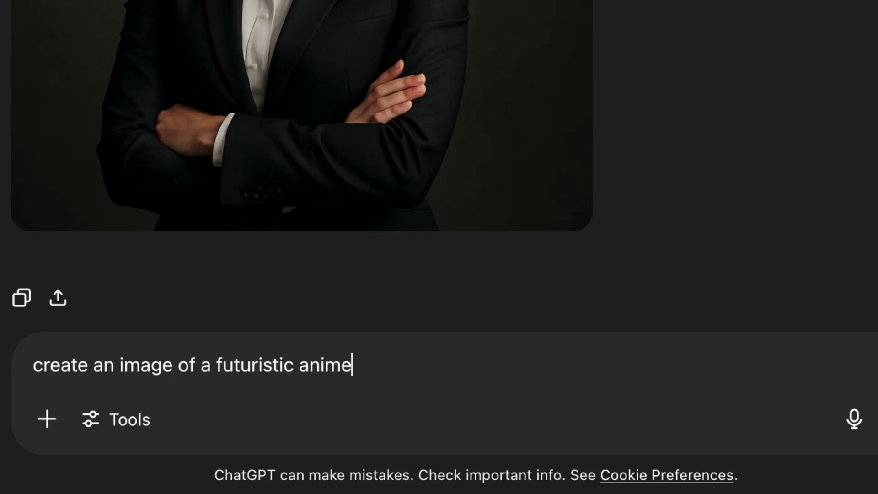
pyautogui.write(' samurai')
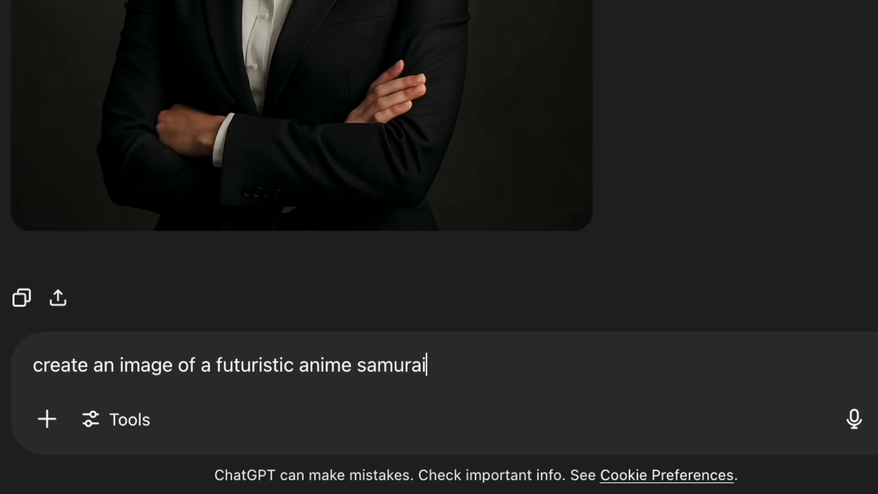
pyautogui.write(' in neon armo')
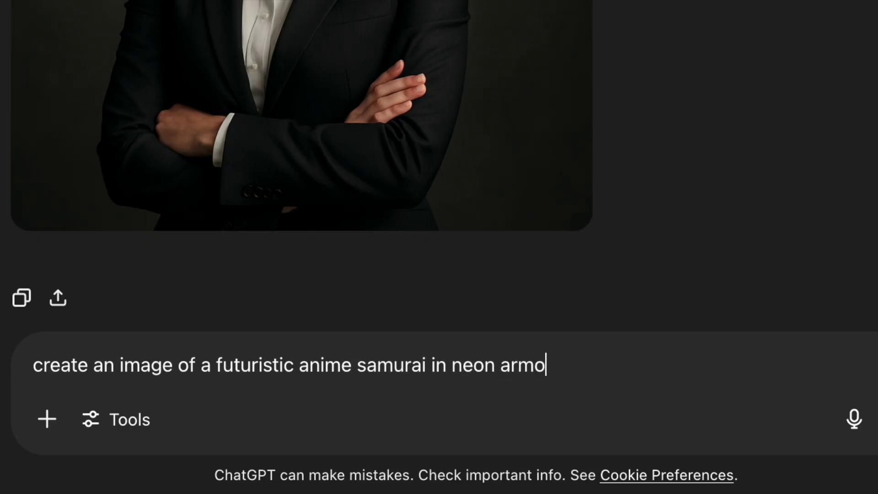
pyautogui.write('r, drama')
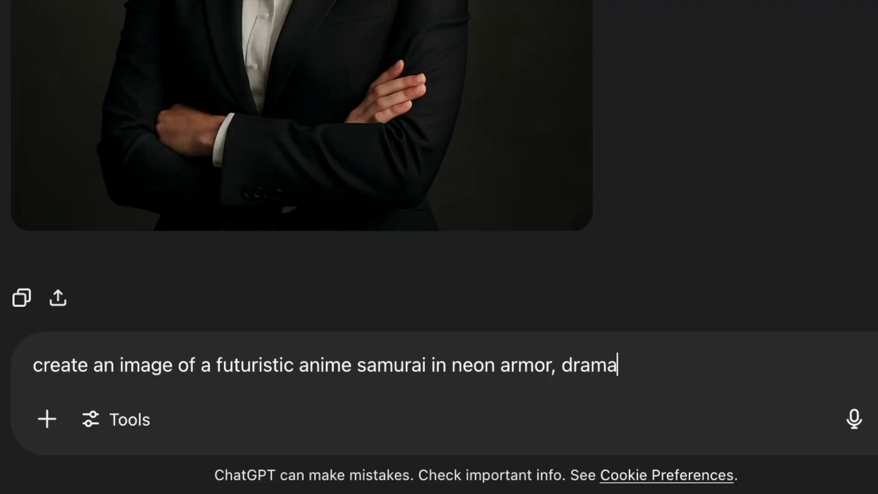
pyautogui.write('tic backlight,')
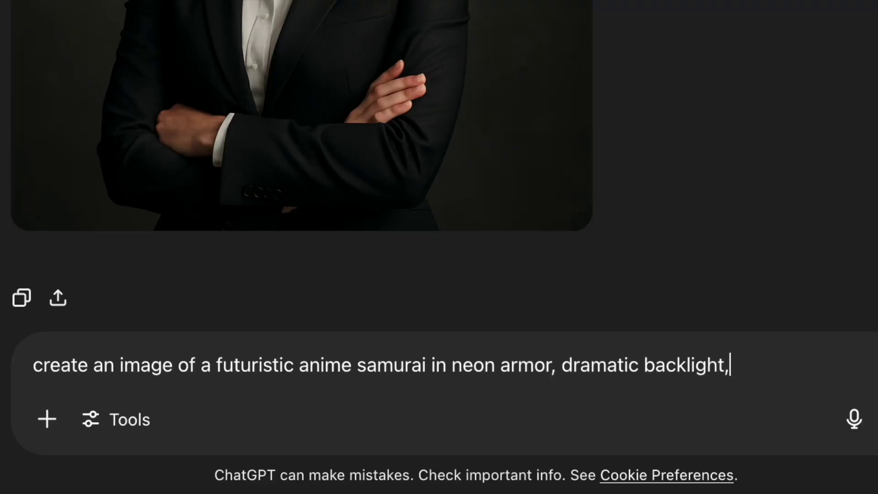
pyautogui.write(' anime style,')
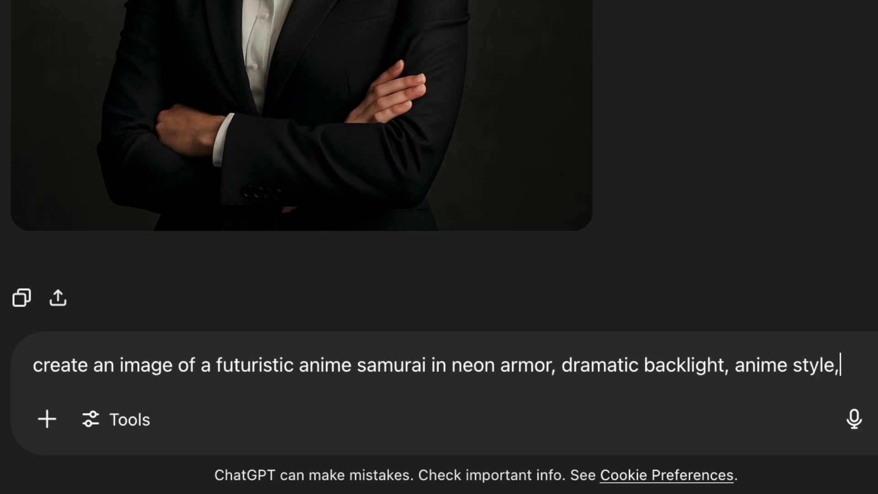
pyautogui.write(' square ratio')
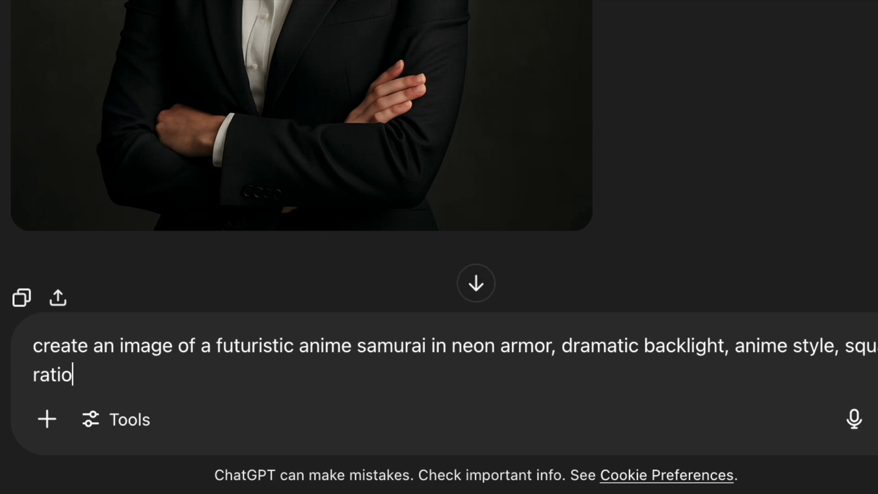
pyautogui.write('.')
# Send the neon-armored anime samurai prompt and scroll down to the finished image
pyautogui.press('Return')
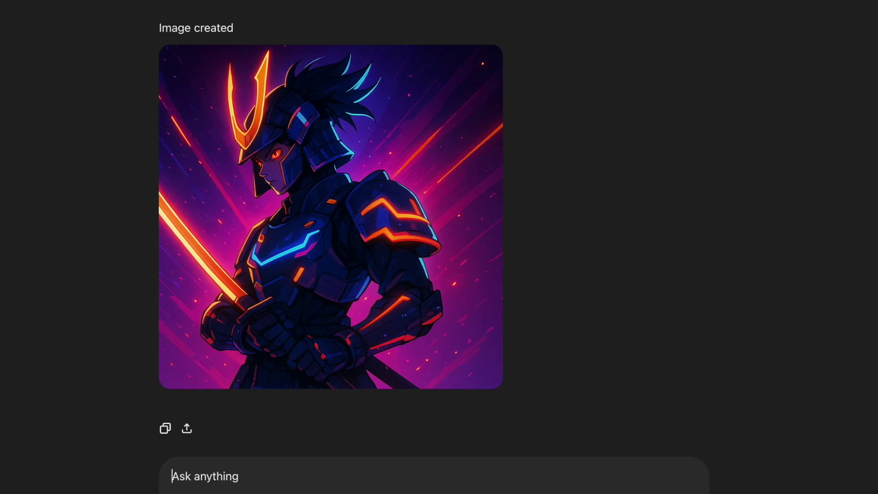
pyautogui.scroll(-2, 330, 229)
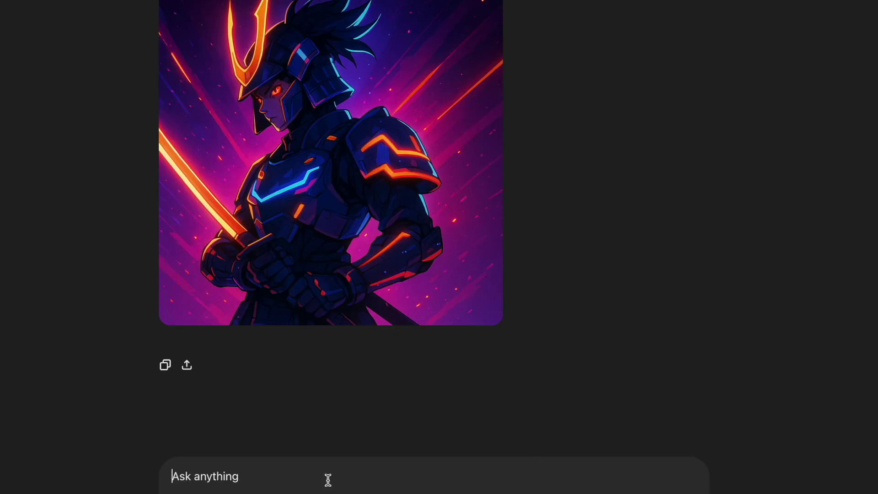
# Paste the 16:9 'You Won't Believe This!' thumbnail prompt, then paste the robot logo prompt
pyautogui.write('create a clickable YouTube thumbnail with a shocked man\'s face and big bold text that says "You Won’t Believe This!", colorful background, 16:9 ratio')
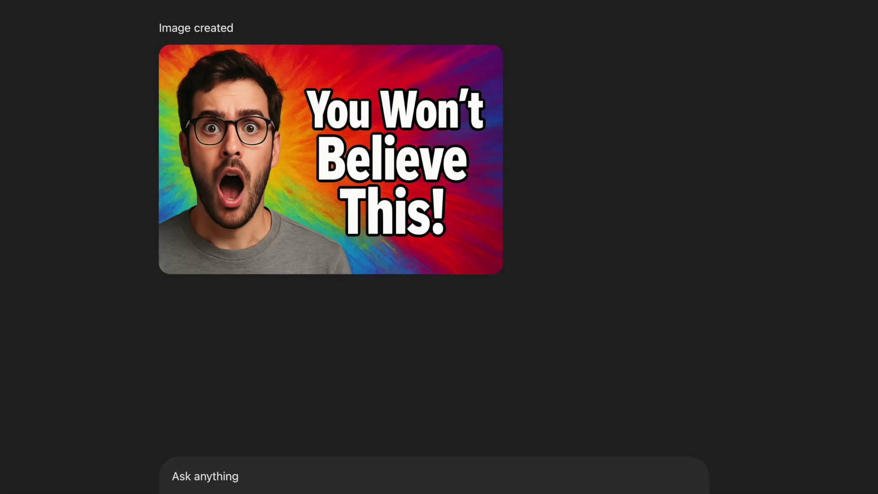
pyautogui.click(483, 474)
pyautogui.write('flat vector logo of a robot holding a pencil, minimalist style, blue and white palette, square ratio')
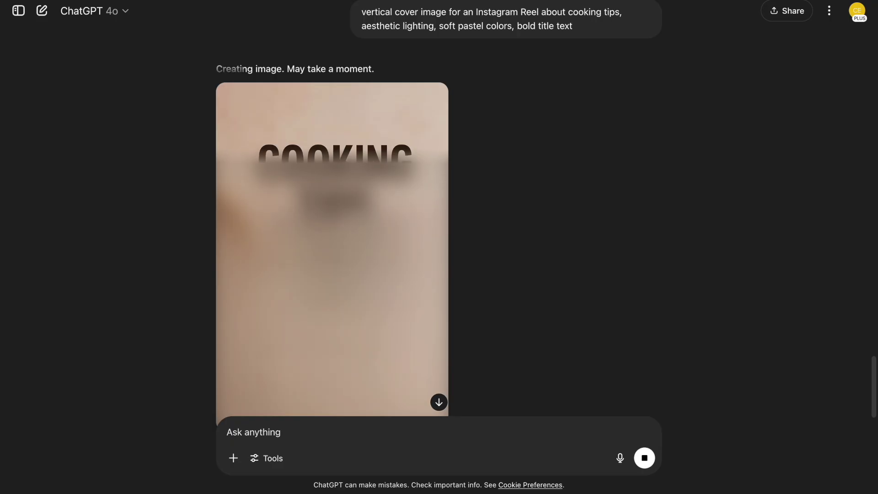
# Scroll down to the finished pastel 'COOKING TIPS' Reel cover with bowl and wooden spoon
pyautogui.scroll(-2, 602, 314)
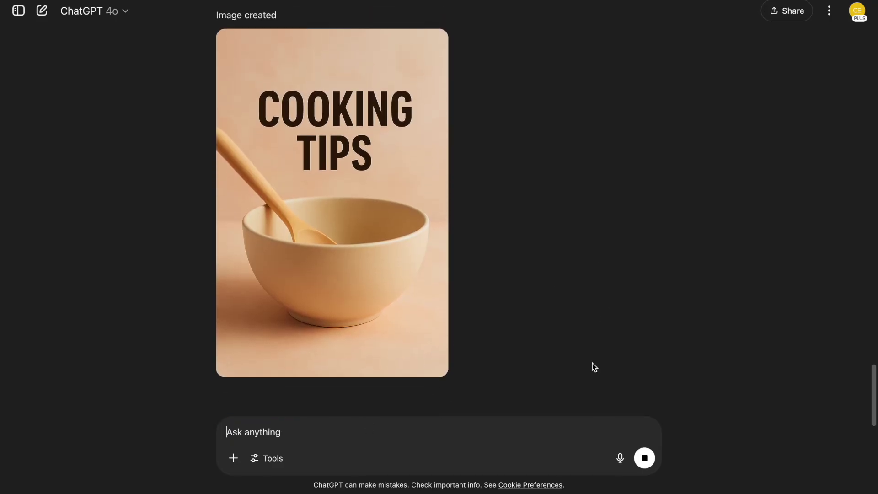
# Paste and send the square cartoon profile picture prompt of a smiling digital artist
pyautogui.write('animated profile picture of a smiling digital artist, cartoon style, clean outlines, square ratio')
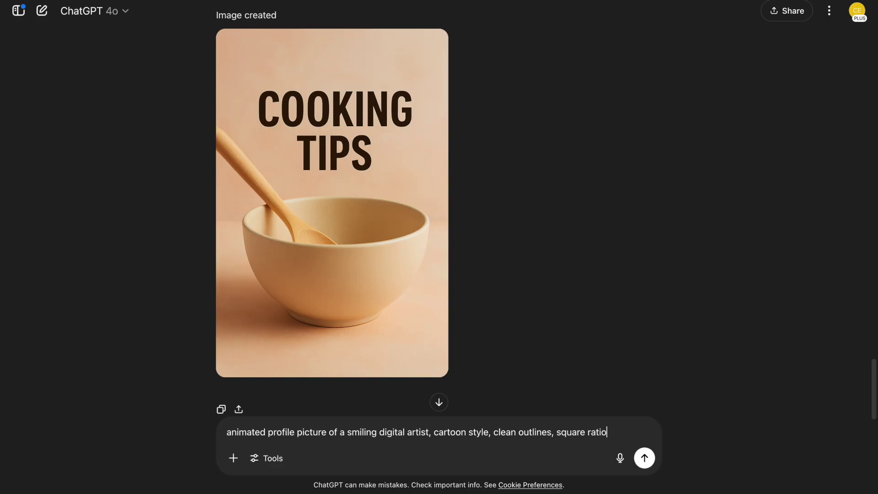
pyautogui.press('Return')
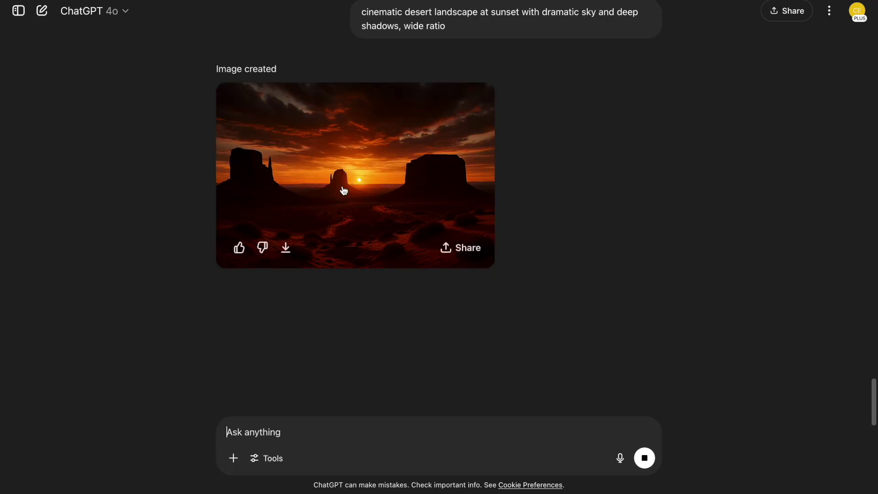
# View the cinematic desert sunset image full size, then return to the chat
pyautogui.click(344, 191)
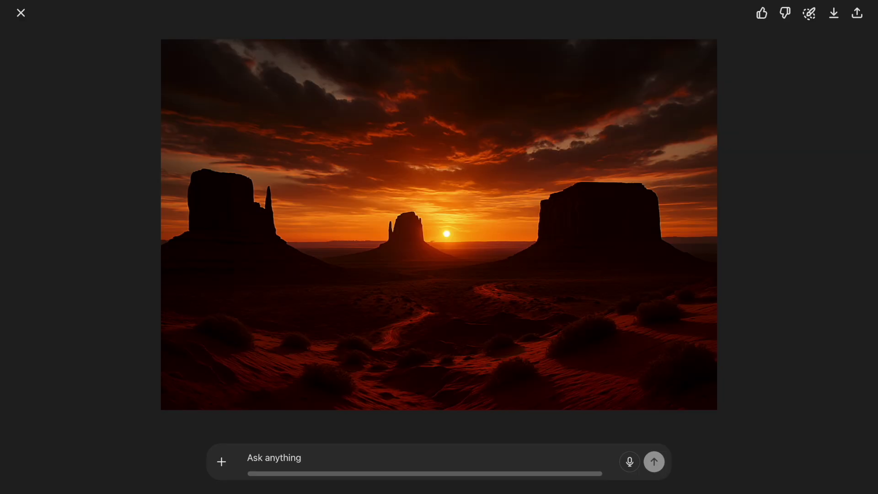
pyautogui.click(20, 13)
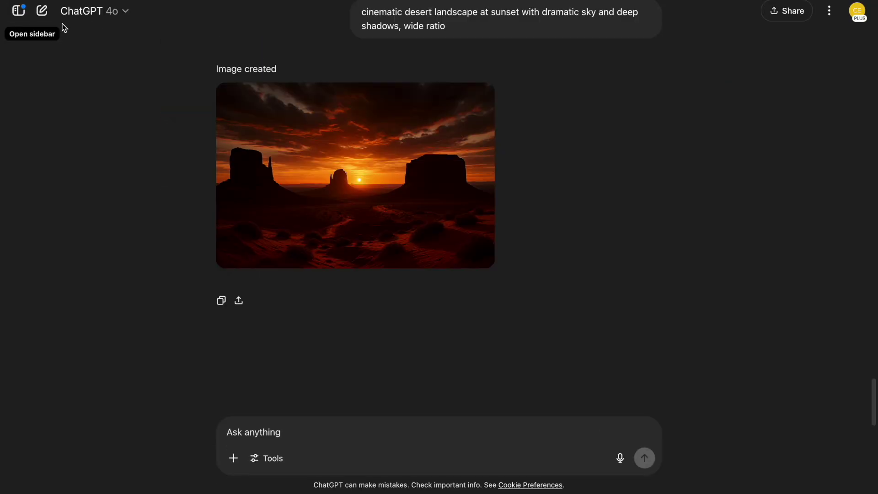
# Send the Pixar-style family-of-4 prompt, then paste the golden retriever pirate portrait prompt
pyautogui.write('cartoon family of 4 smiling in front of their house, Pixar style, square ratio')
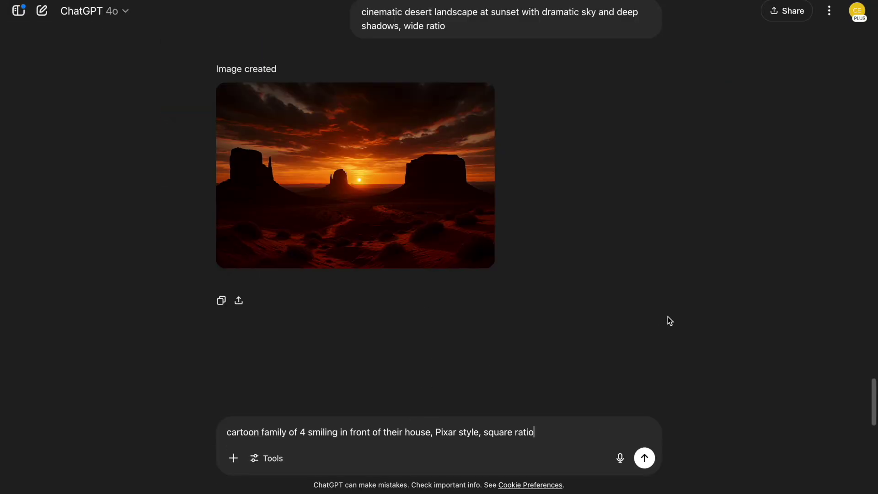
pyautogui.press('Return')
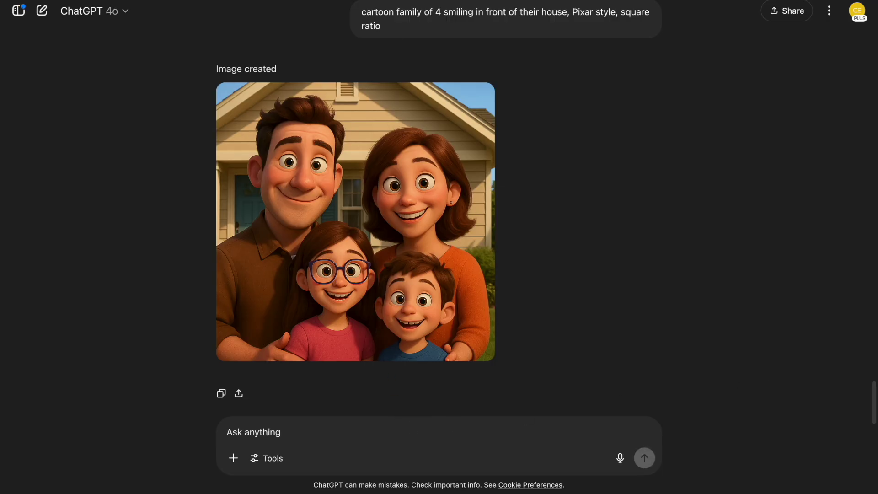
pyautogui.click(431, 430)
pyautogui.write('a golden retriever wearing a pirate costume with a tiny hat and eye patch, photorealistic style, portrait ratio')
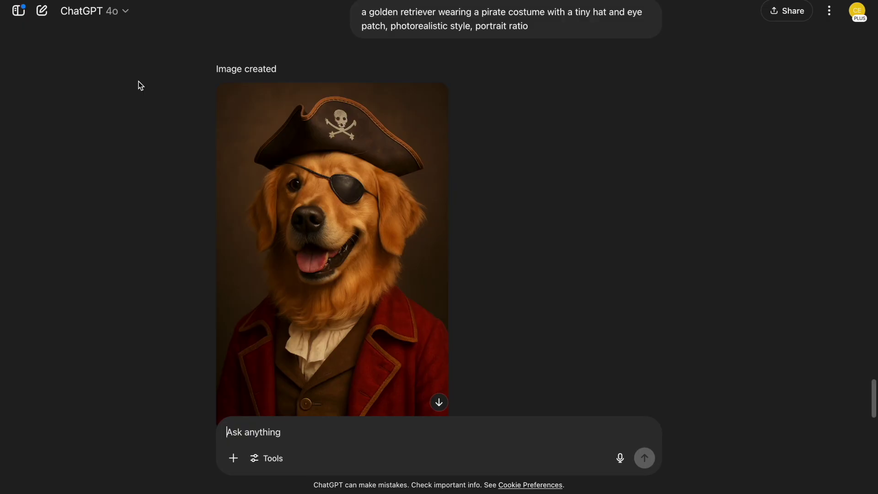
pyautogui.scroll(-2, 523, 318)
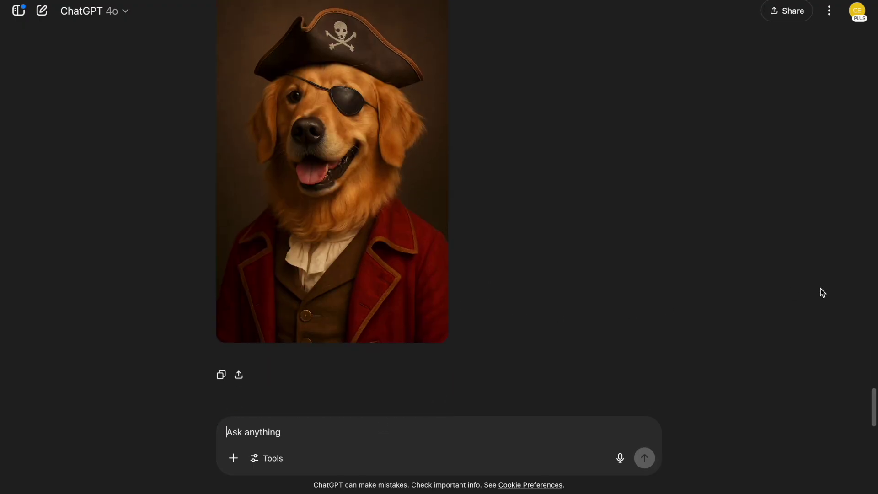
# Paste the floating city and minimalist mountain wallpaper prompts, then enlarge the wallpaper
pyautogui.write('dream-like floating city above the clouds, fantasy art style, glowing towers, magical sky, landscape ratio')
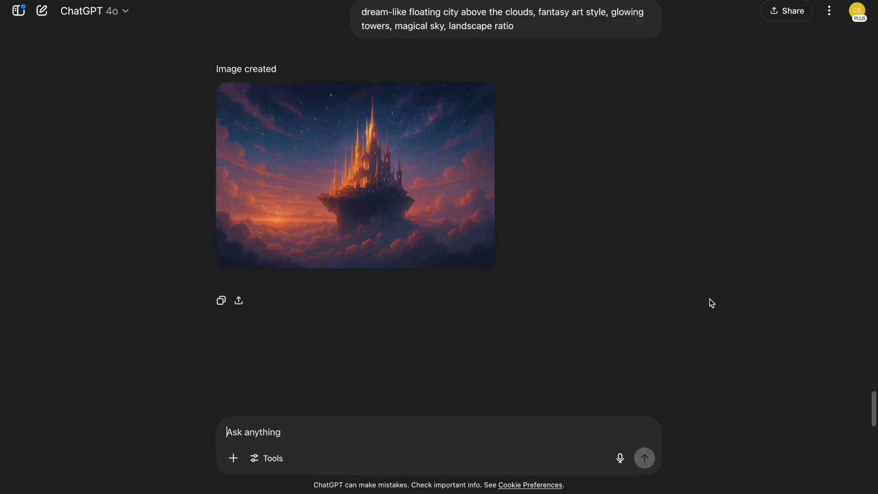
pyautogui.write('black-and-white vector coloring page of a magical forest with fairies and animals, clean lines, square ratio')
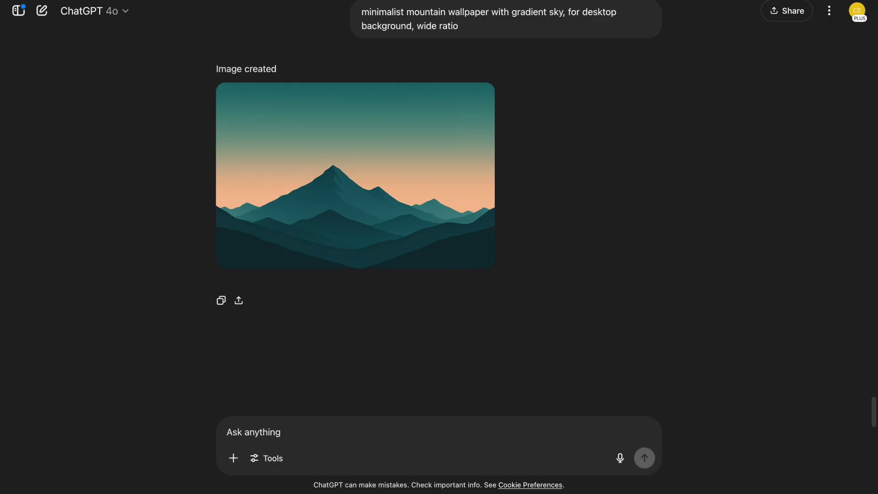
pyautogui.click(290, 167)
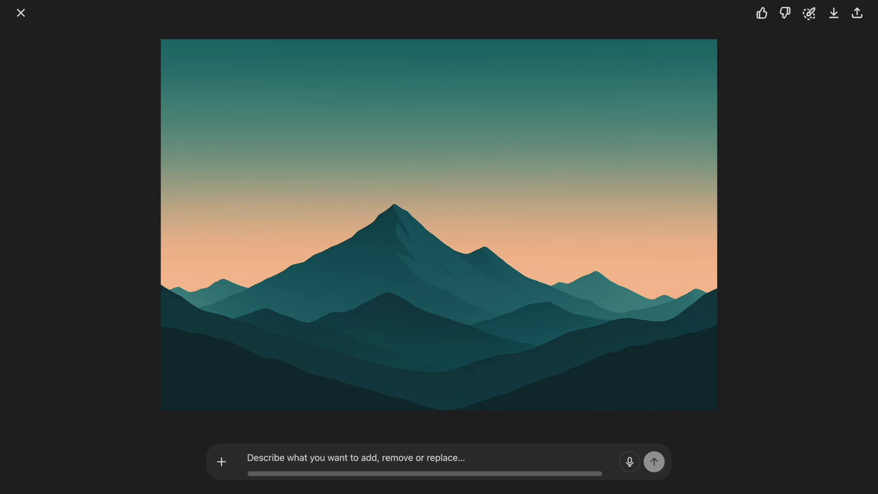
# Close the full-size mountain wallpaper view
pyautogui.click(20, 12)
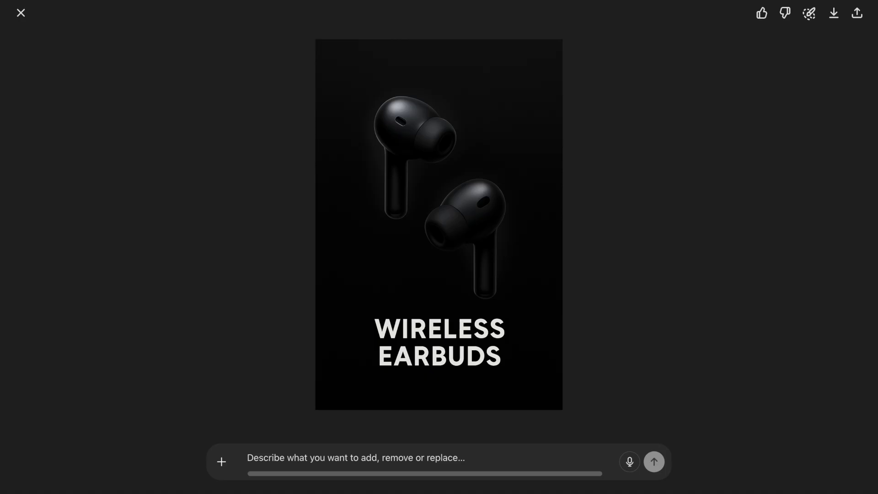
# Close the full-size view of the black wireless earbuds ad
pyautogui.click(20, 13)
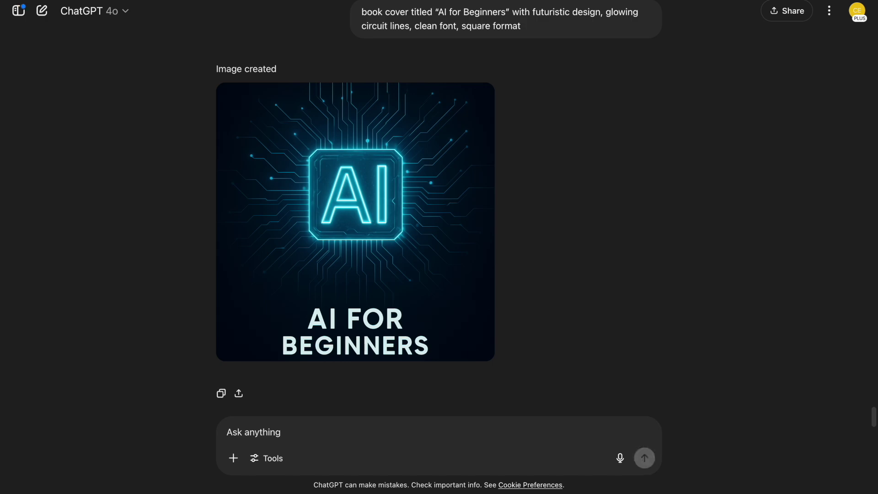
# Inspect the 'AI FOR BEGINNERS' neon-chip cover full size, then return to the chat
pyautogui.click(408, 234)
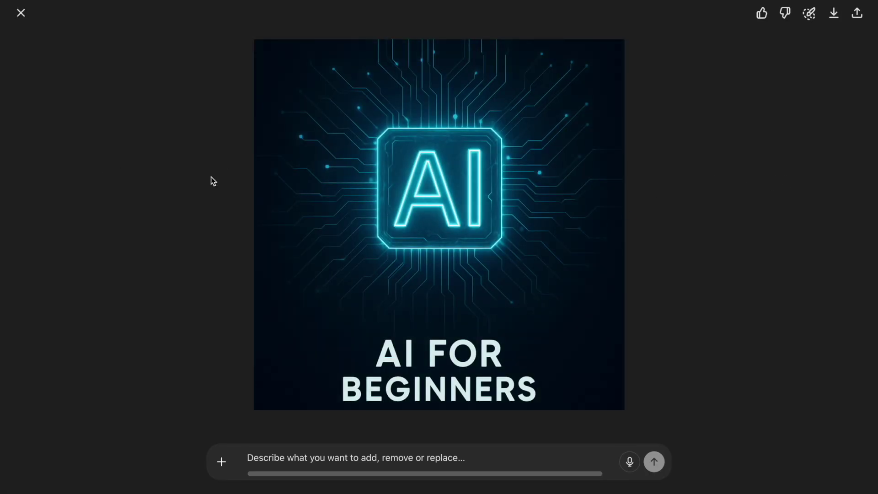
pyautogui.click(20, 12)
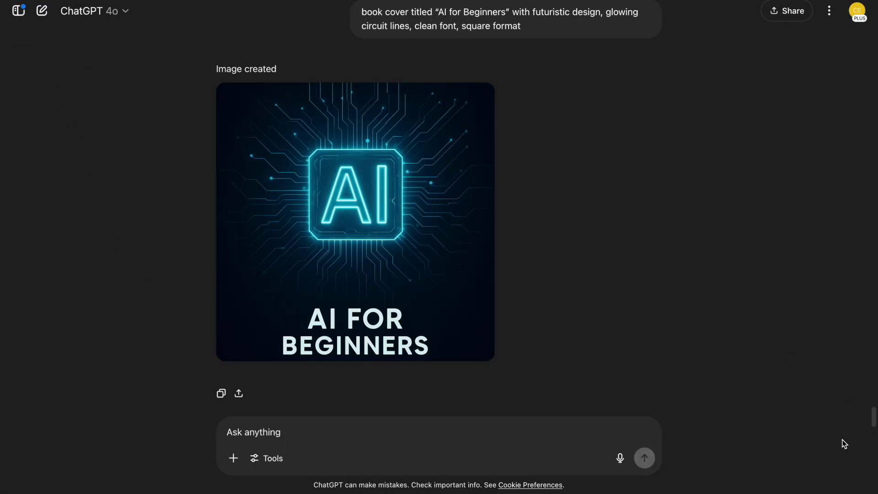
# Scroll back up through the generated images until the blue robot holding a pencil appears
pyautogui.scroll(15, 844, 367)
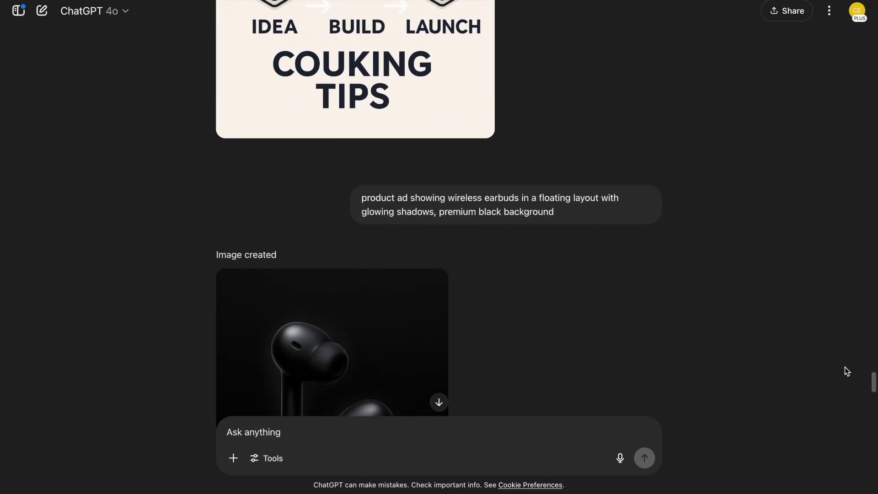
pyautogui.scroll(15, 844, 367)
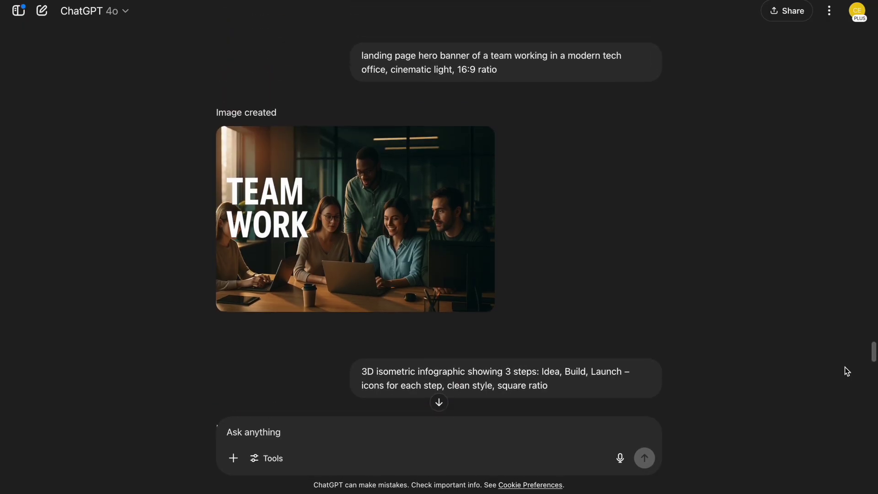
pyautogui.scroll(15, 845, 367)
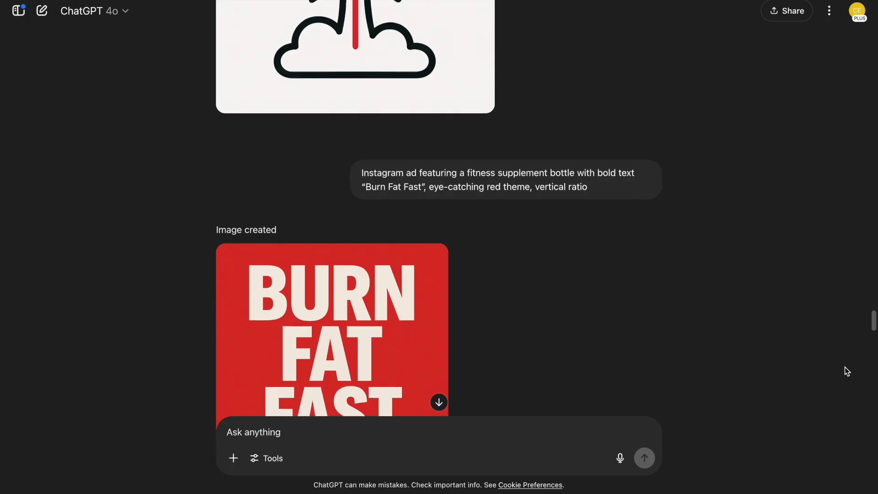
pyautogui.scroll(7, 844, 371)
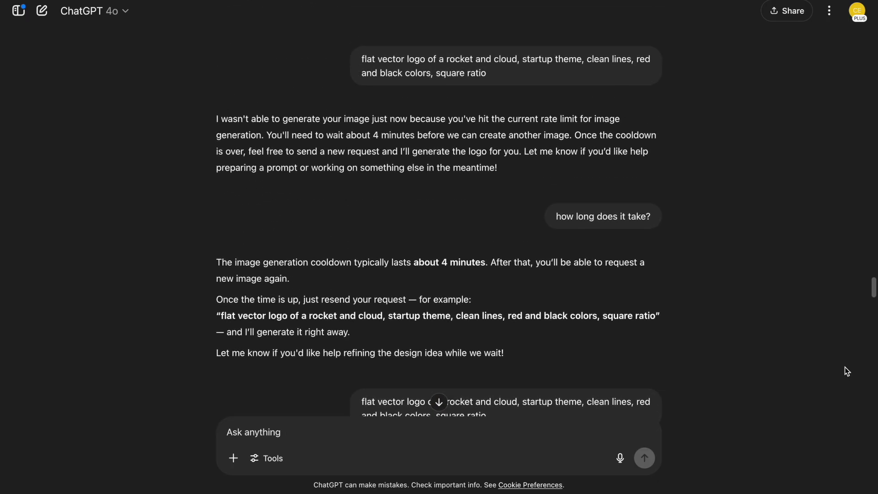
pyautogui.scroll(10, 847, 372)
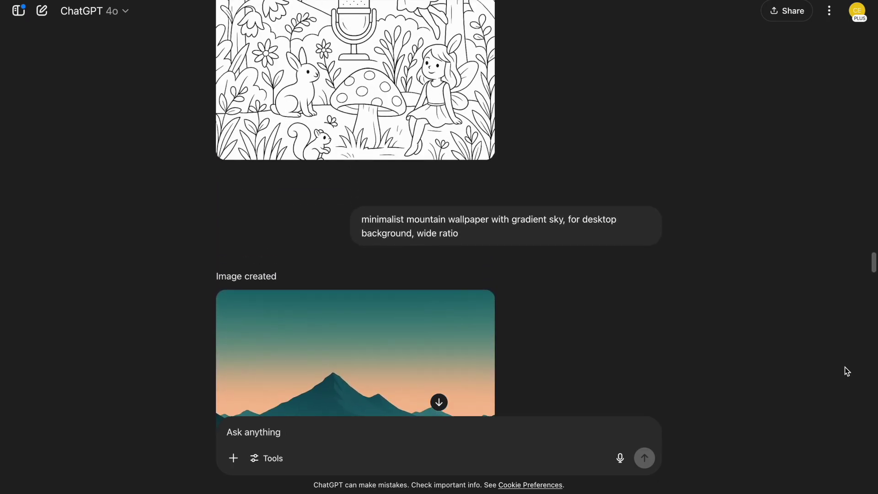
pyautogui.scroll(3, 847, 371)
pyautogui.scroll(16, 848, 372)
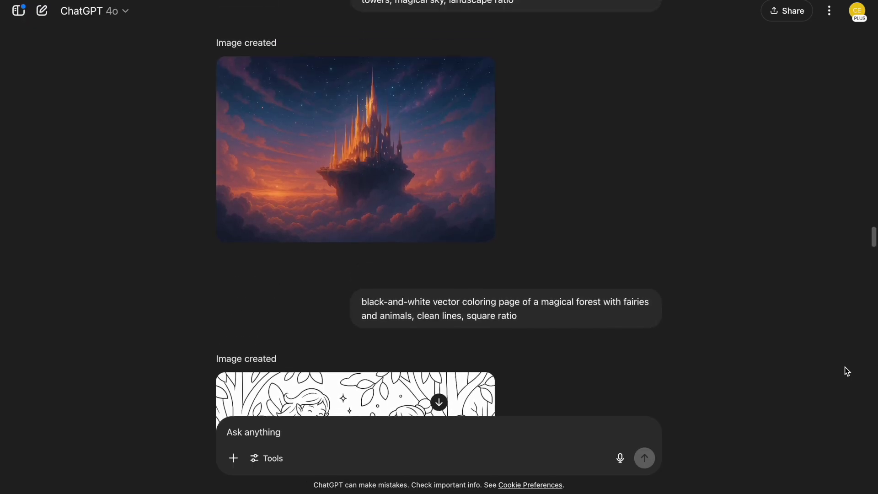
pyautogui.scroll(3, 847, 372)
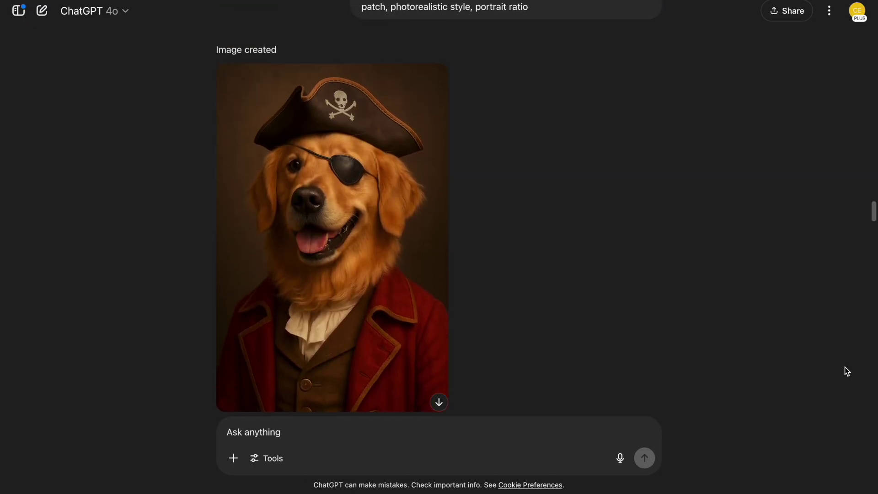
pyautogui.scroll(8, 848, 372)
pyautogui.scroll(18, 848, 371)
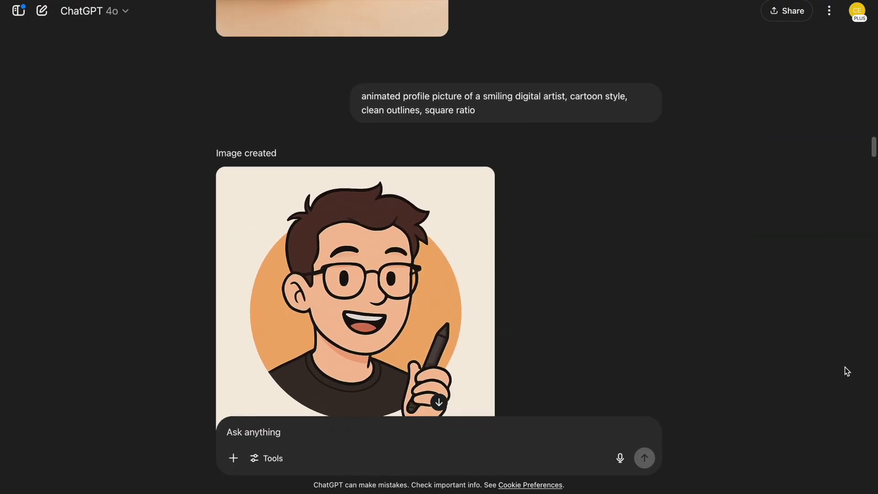
pyautogui.scroll(8, 848, 372)
pyautogui.scroll(9, 847, 371)
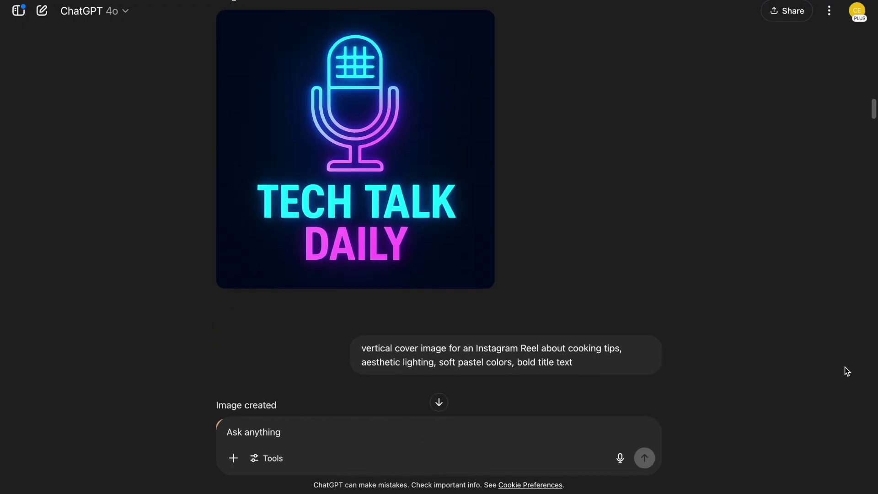
pyautogui.scroll(11, 848, 371)
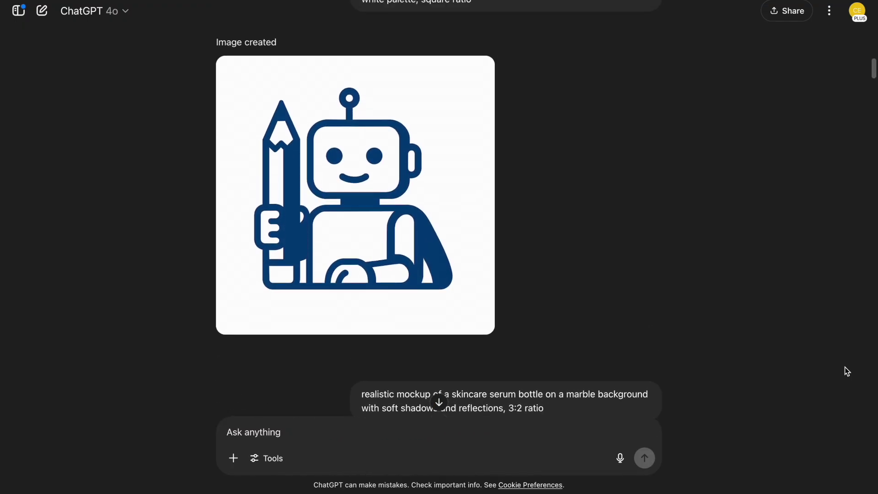